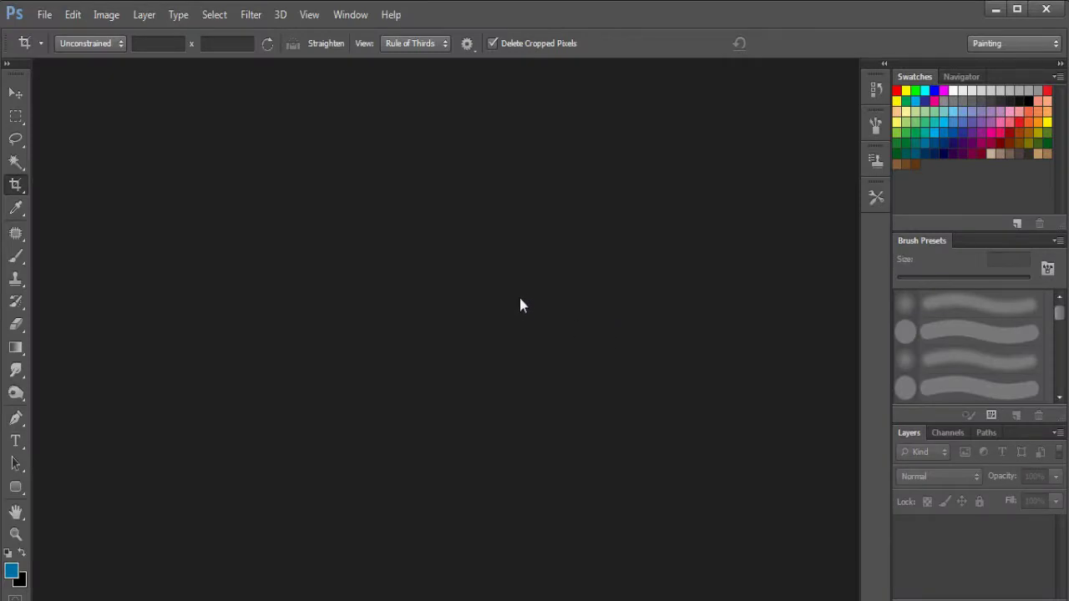
Step: Create a new white document 'brocha' at 500 × 500 pixels
click(45, 14)
click(50, 28)
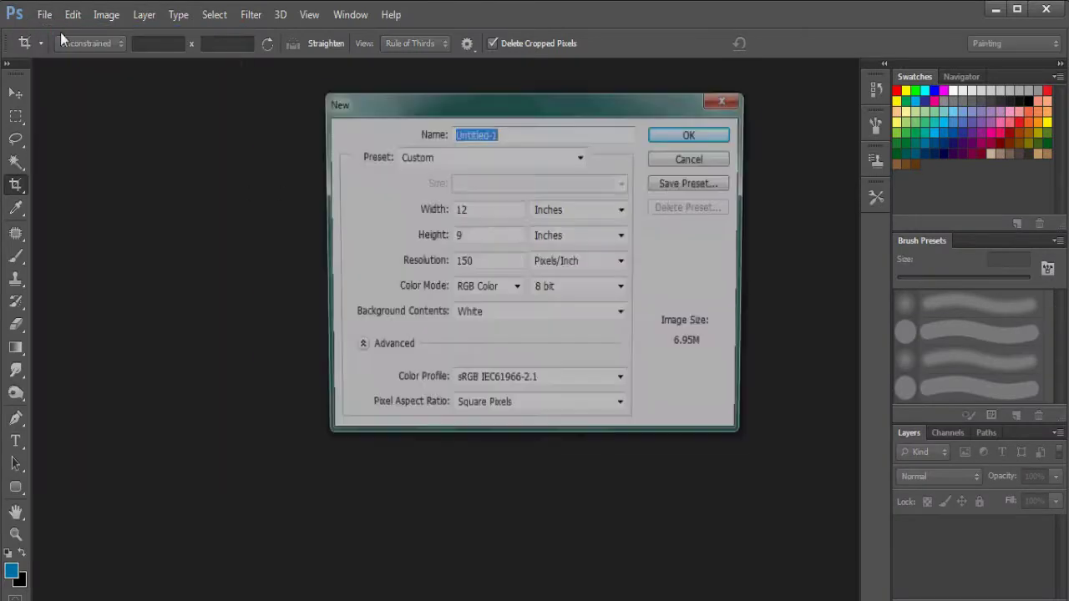
text(brocha)
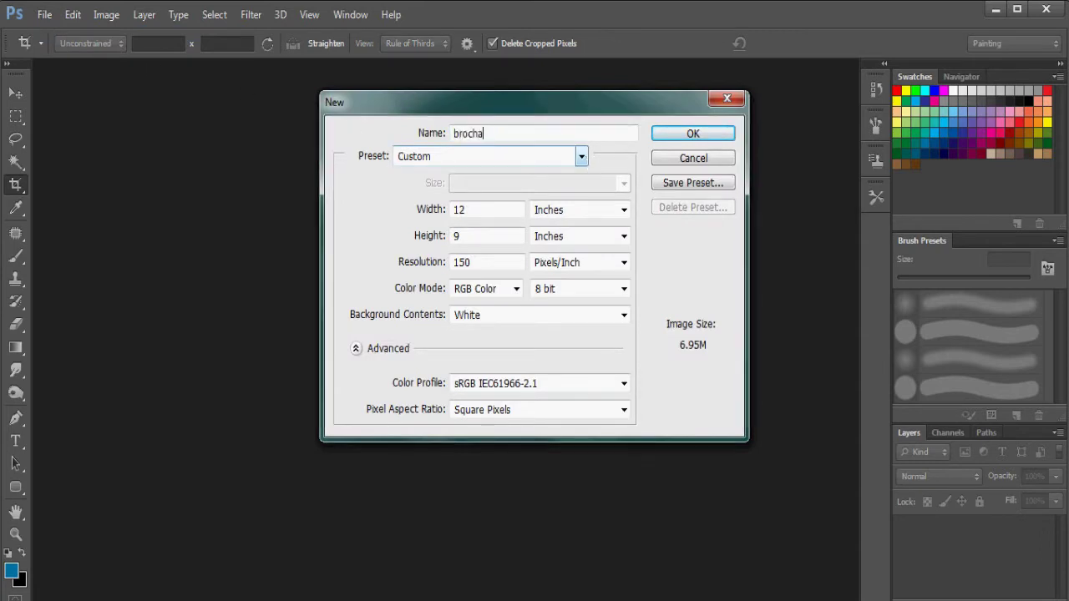
click(624, 209)
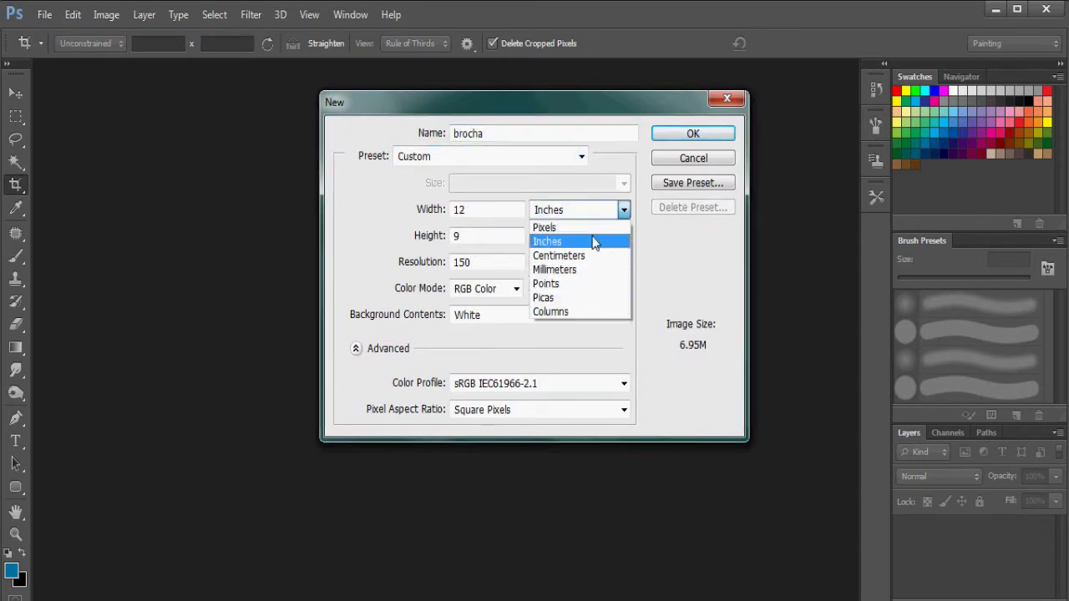
click(544, 227)
double_click(467, 210)
text(500)
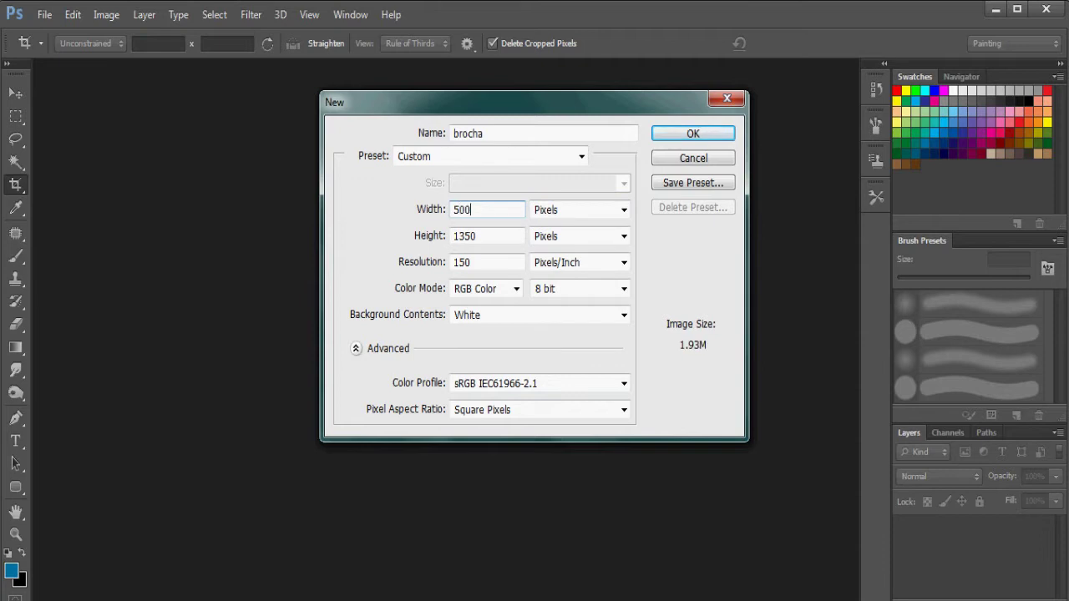
key(Tab)
text(500)
click(696, 134)
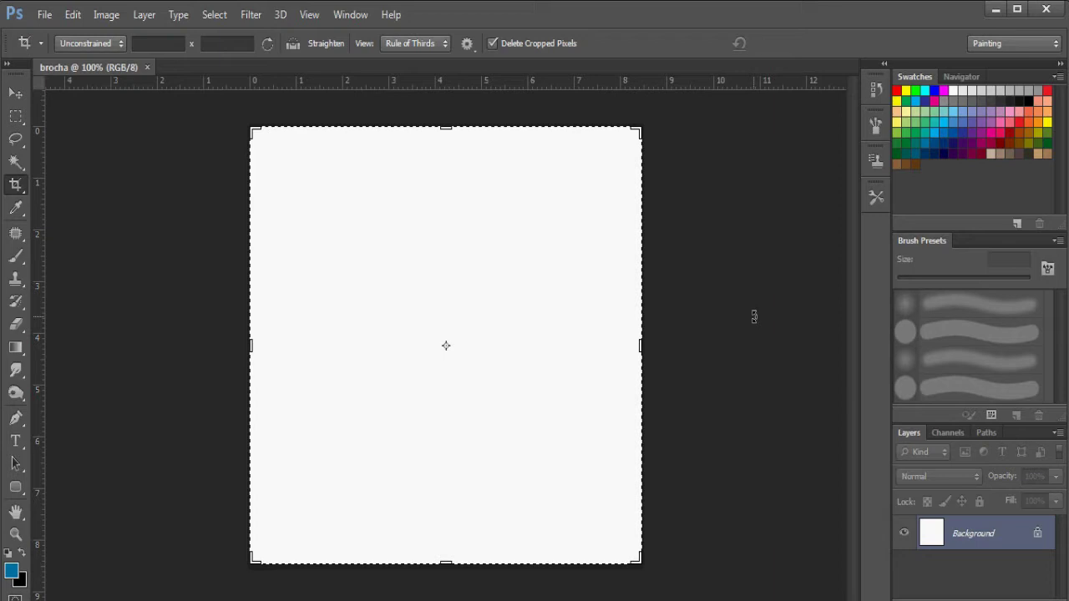
Step: With black as foreground, paint an 85 px brush blob in the centre of brocha
click(16, 256)
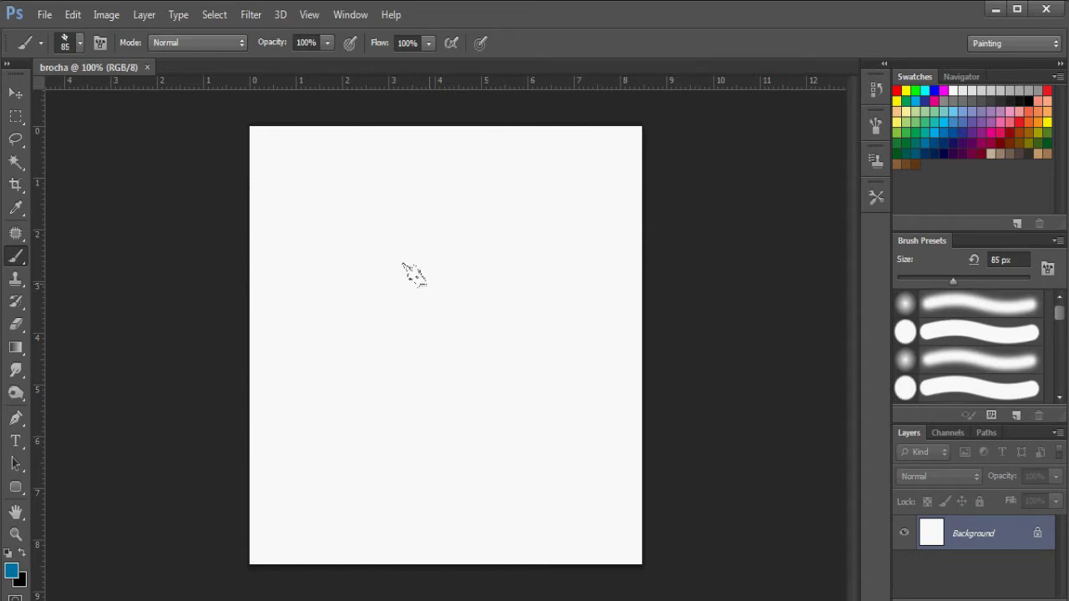
click(23, 553)
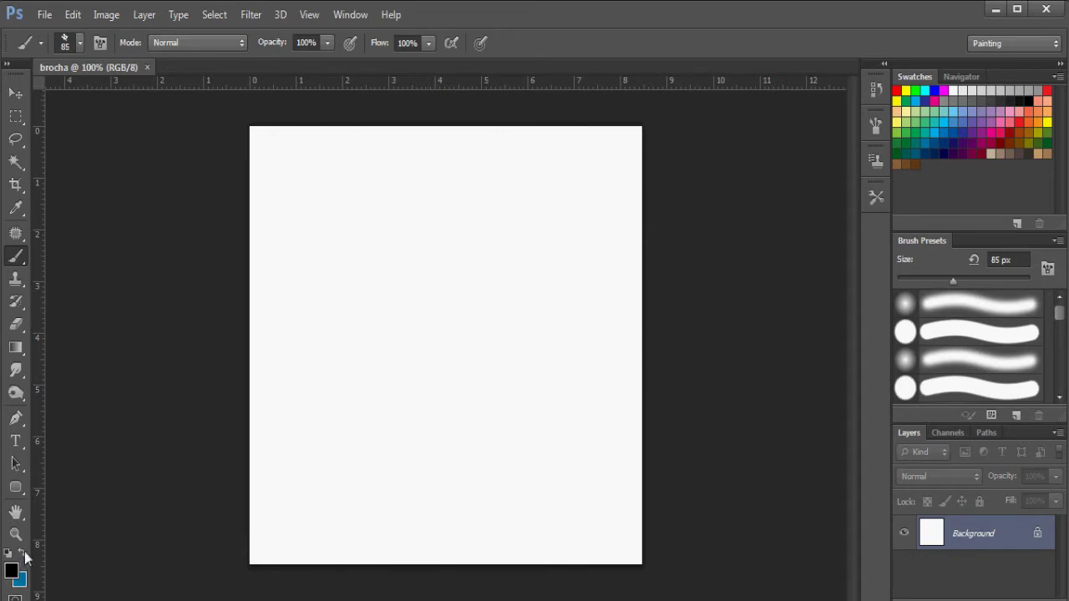
mouse_move(418, 284)
mouse_down()
mouse_move(424, 303)
mouse_move(462, 309)
mouse_move(395, 350)
mouse_up()
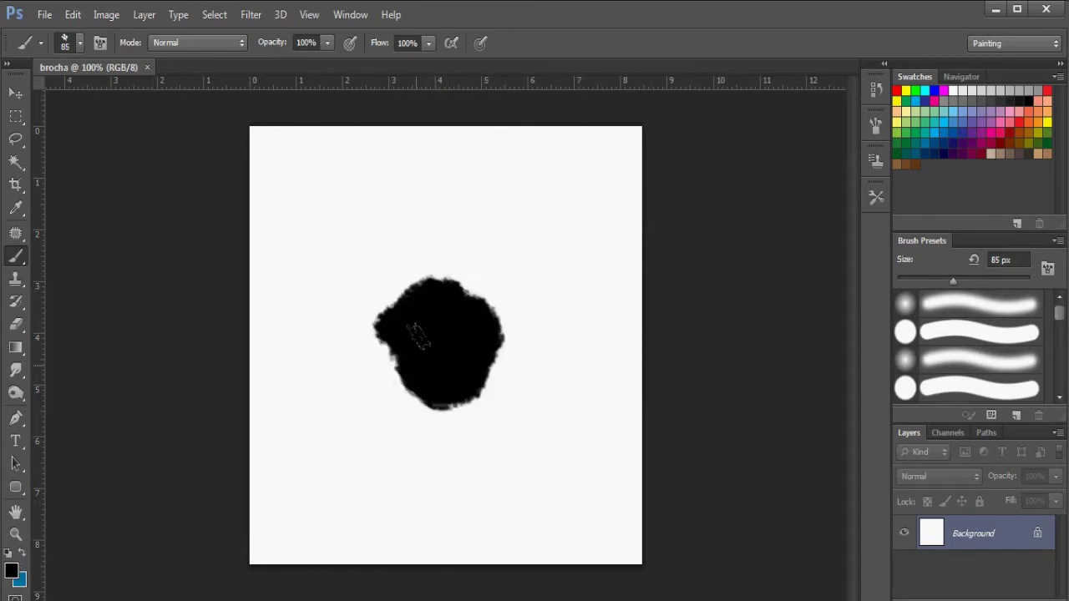
right_click(432, 284)
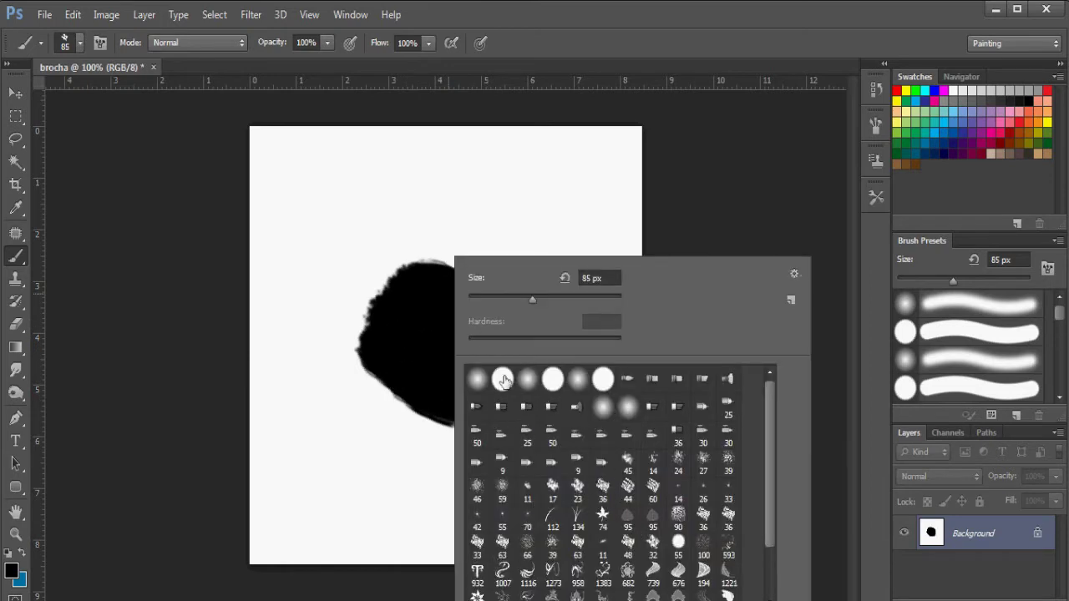
Step: Stamp round dabs around the black blob with a hard round brush
double_click(502, 378)
click(415, 263)
click(462, 272)
click(506, 325)
click(407, 408)
click(391, 364)
Step: At 24 px, add small dabs all around the blob's edges
right_click(414, 364)
drag(510, 311, 479, 300)
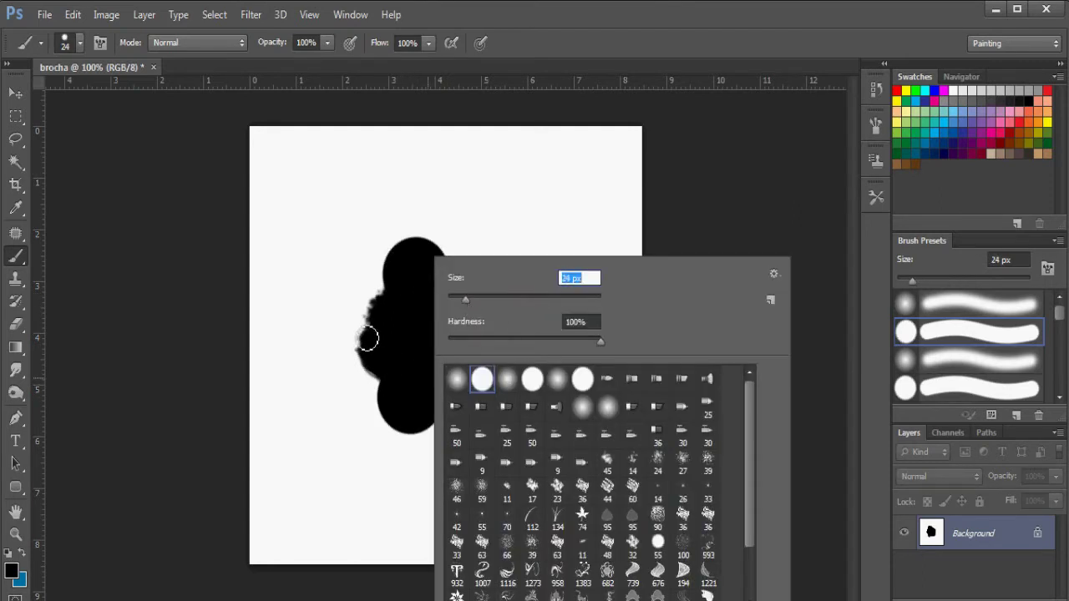
click(364, 310)
click(357, 314)
click(458, 435)
click(472, 442)
click(485, 433)
click(519, 338)
click(524, 367)
click(532, 353)
click(493, 277)
click(473, 252)
click(458, 260)
click(363, 382)
click(361, 370)
click(351, 389)
click(361, 410)
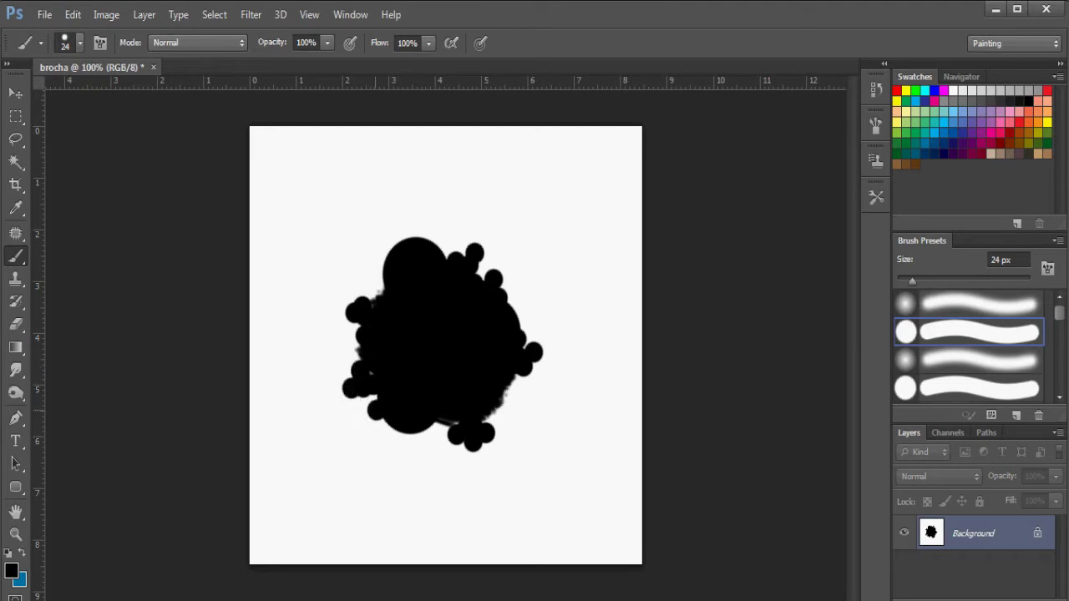
click(375, 409)
click(417, 448)
click(513, 395)
click(375, 263)
click(378, 226)
click(361, 284)
click(395, 240)
Step: At 9 px, scatter tiny droplets around the blob's top, bottom and right edges
right_click(403, 255)
text(9)
key(Return)
click(341, 294)
click(365, 255)
click(375, 249)
click(452, 237)
click(470, 243)
click(427, 229)
click(433, 435)
click(441, 434)
click(504, 416)
click(502, 422)
click(513, 289)
click(519, 293)
click(518, 302)
click(526, 287)
click(522, 308)
Step: Paint a rough edge along the blob's top with textured tip 23 at 56 px
right_click(529, 333)
click(670, 486)
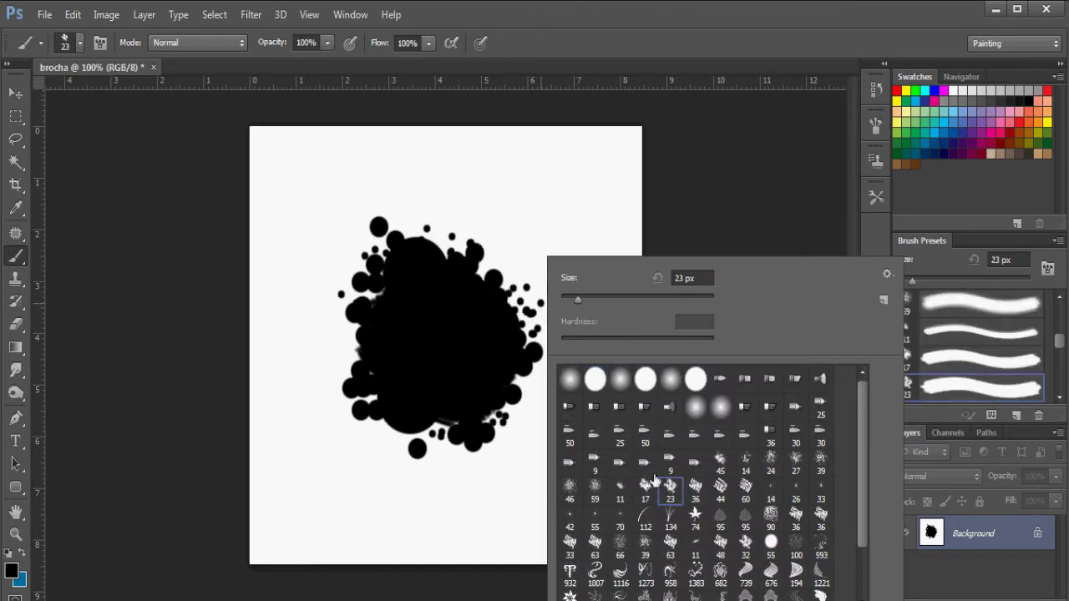
drag(584, 297, 603, 299)
mouse_move(517, 316)
mouse_down()
mouse_move(451, 259)
mouse_move(388, 229)
mouse_move(359, 288)
mouse_move(355, 396)
mouse_move(437, 426)
mouse_move(418, 430)
mouse_move(440, 314)
mouse_up()
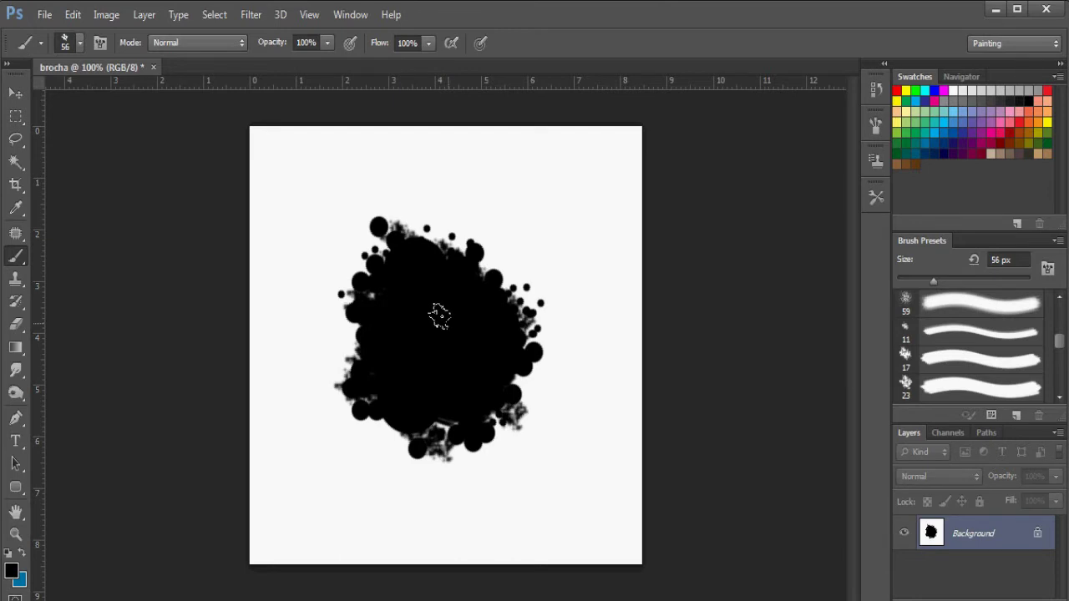
click(15, 93)
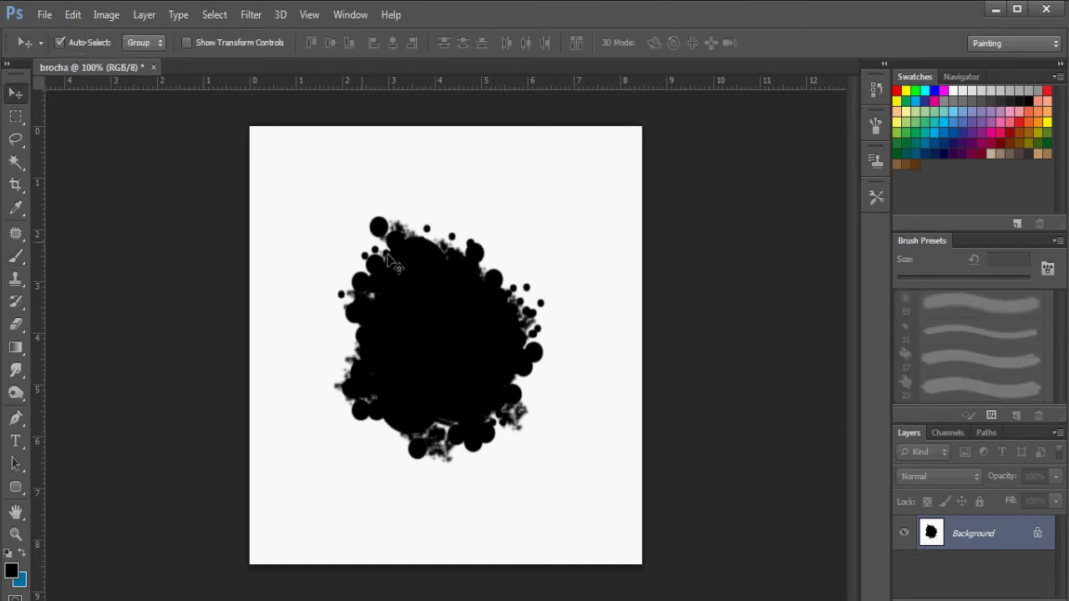
click(71, 16)
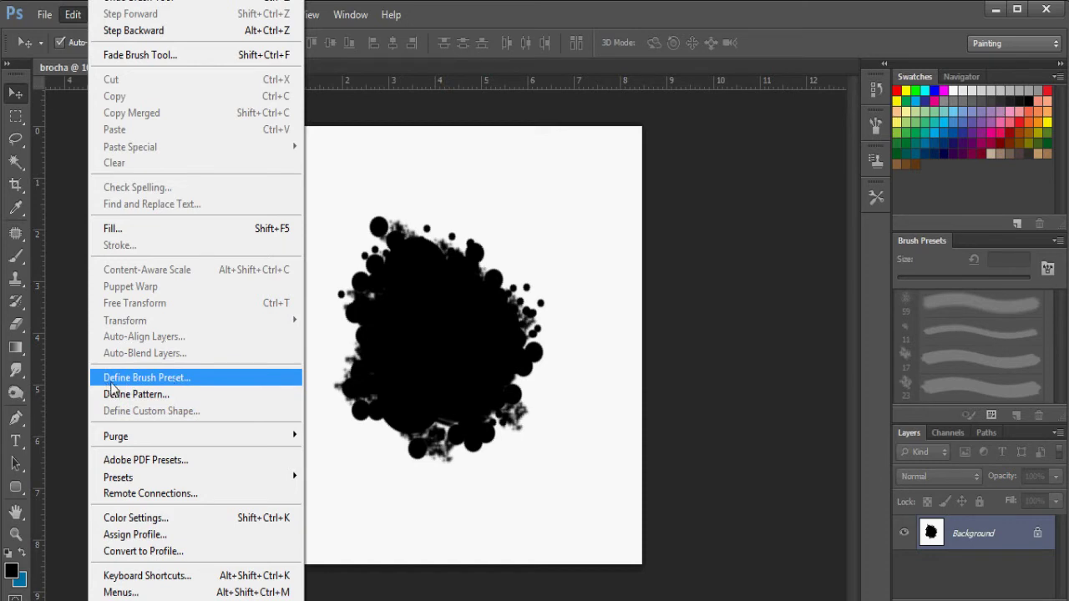
Step: Define the splatter as a 285 px brush preset named 'Mancha'
click(254, 384)
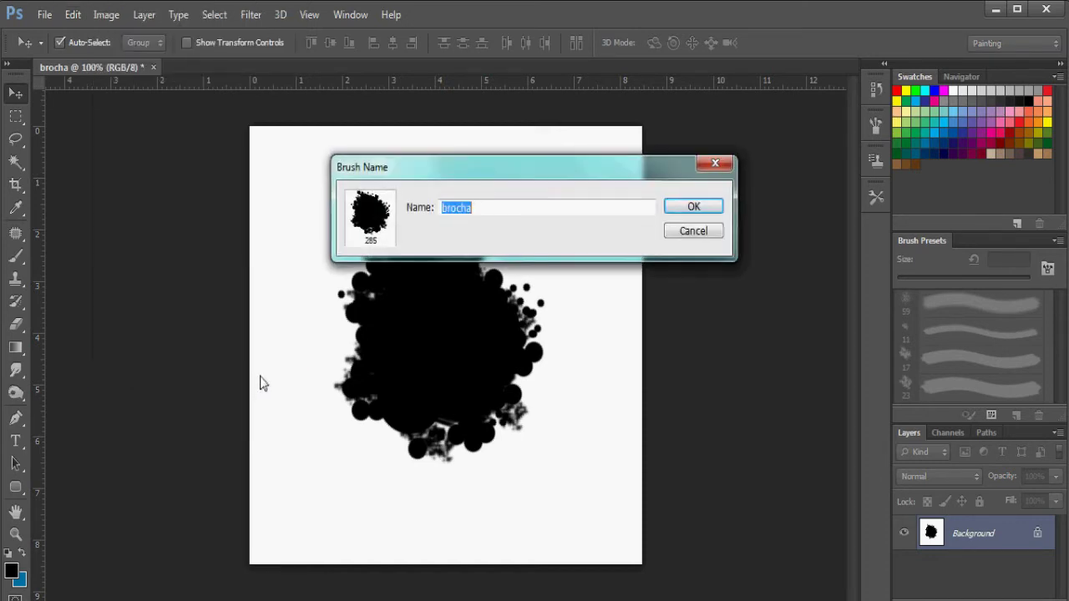
text(Man)
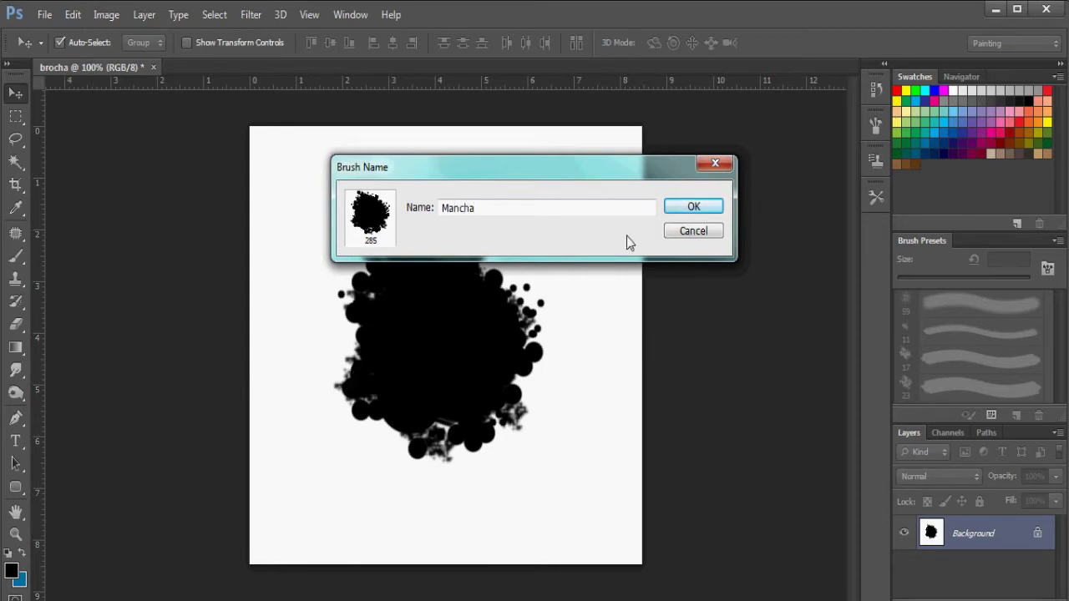
click(697, 207)
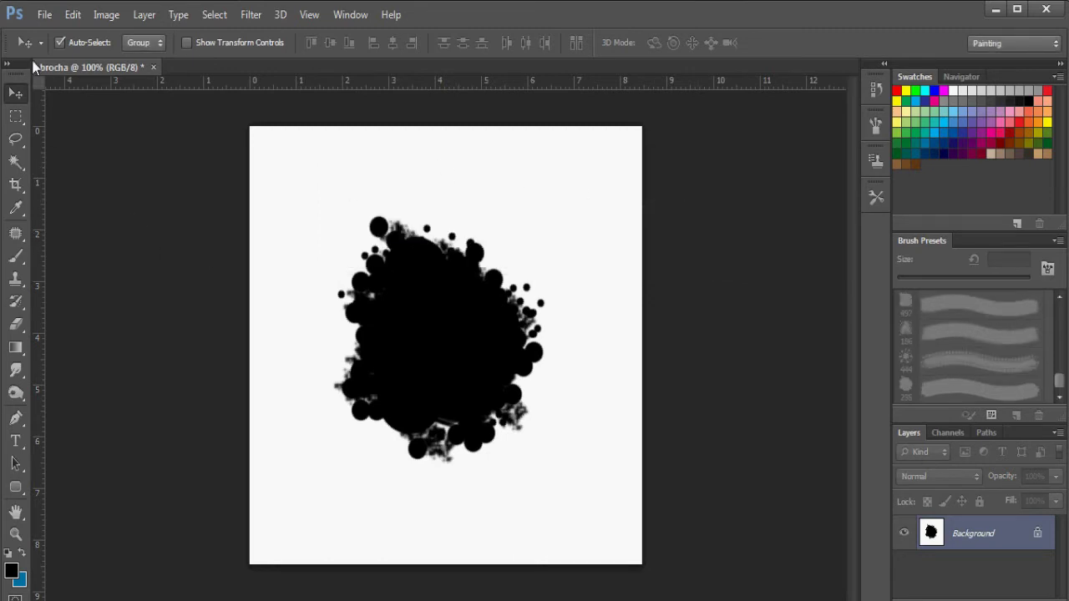
Step: Create document 'practica' from the U.S. Paper preset (8.5 × 11 in) at 72 ppi
click(44, 16)
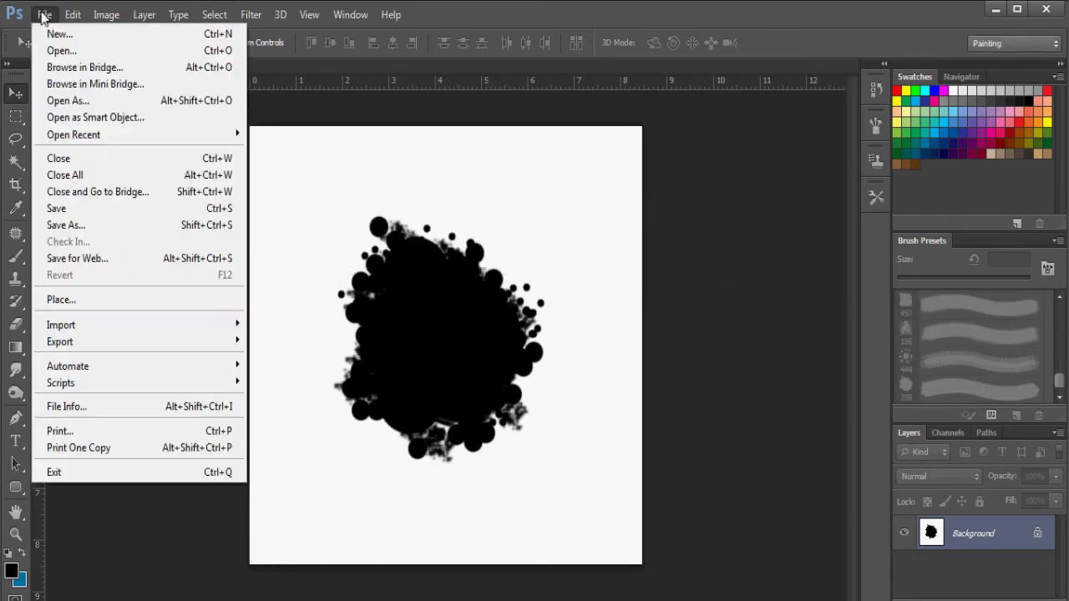
click(51, 32)
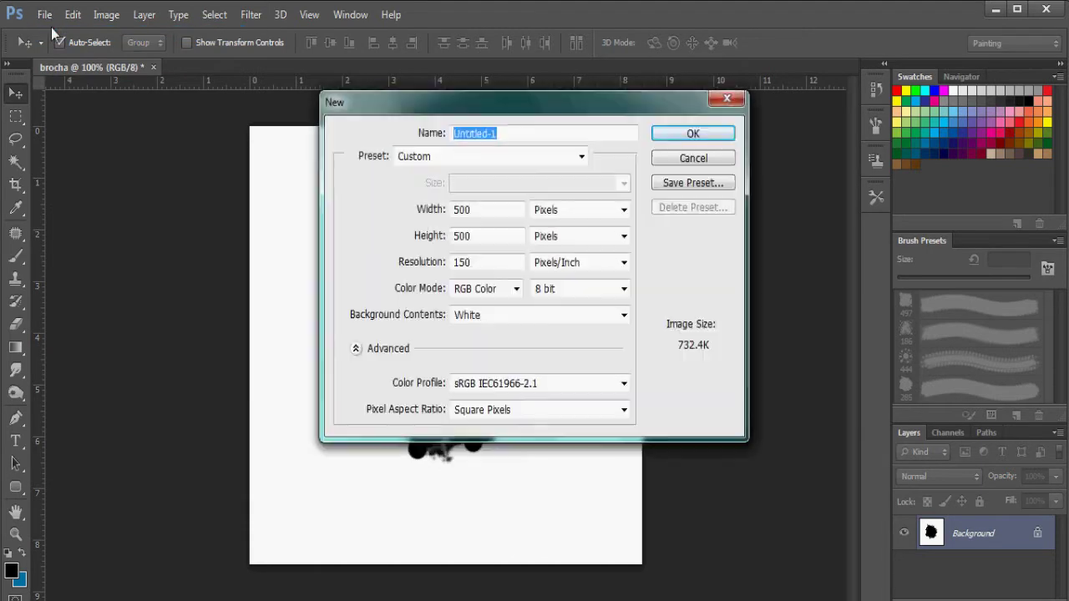
text(practica)
click(549, 156)
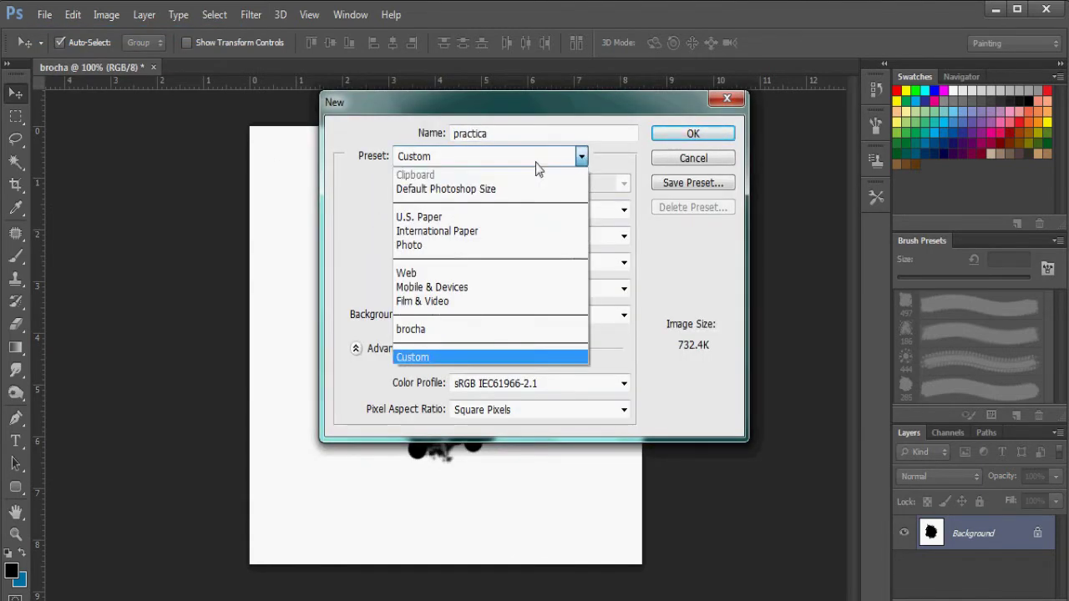
click(457, 219)
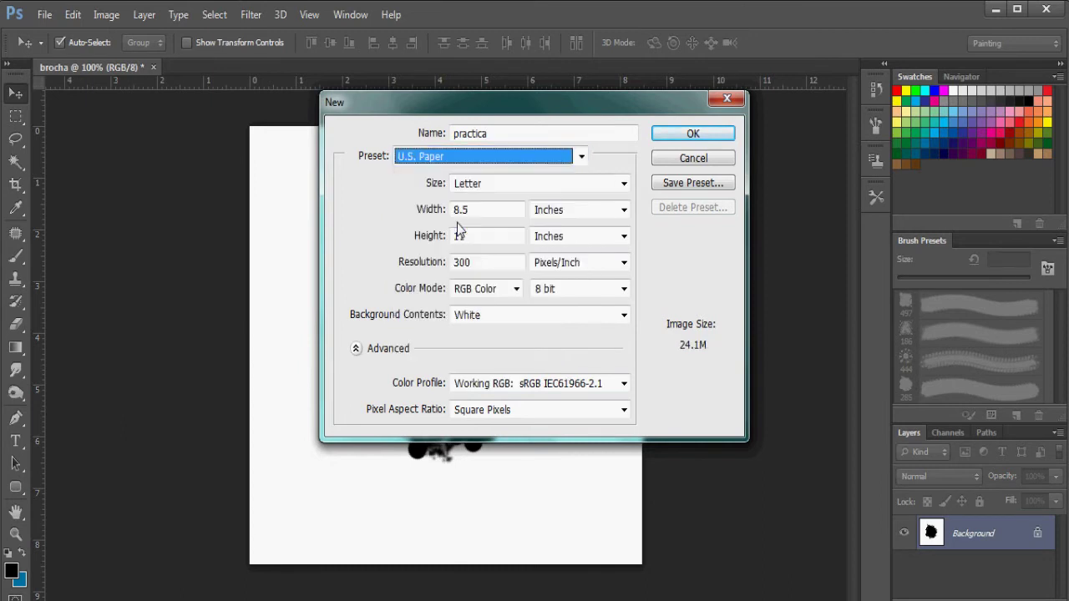
double_click(482, 263)
text(72)
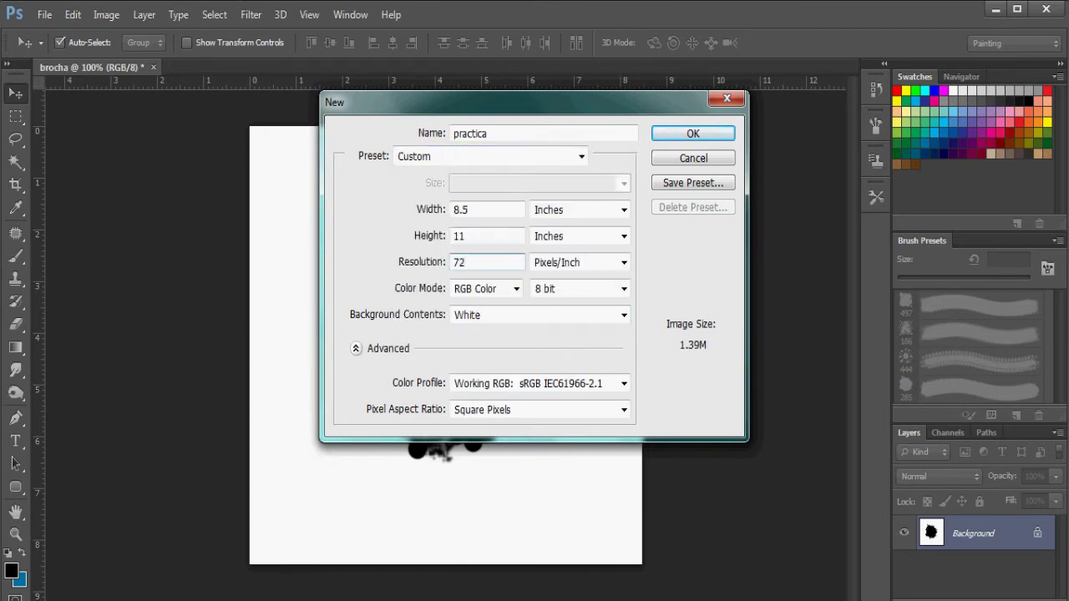
key(Return)
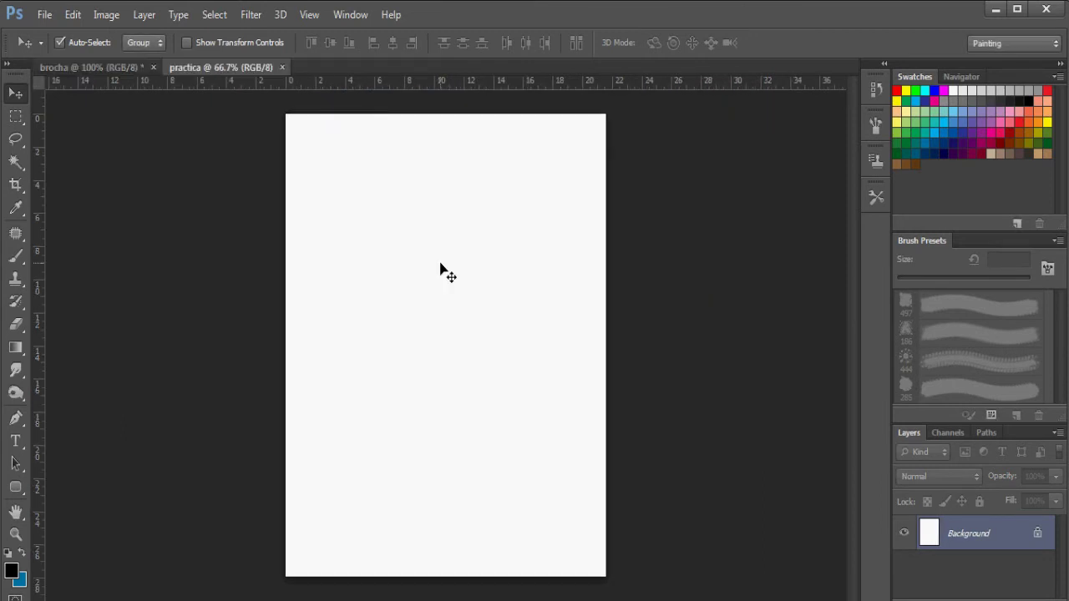
Step: Select the Brush tool with the custom 285 px ink-blot tip
click(20, 257)
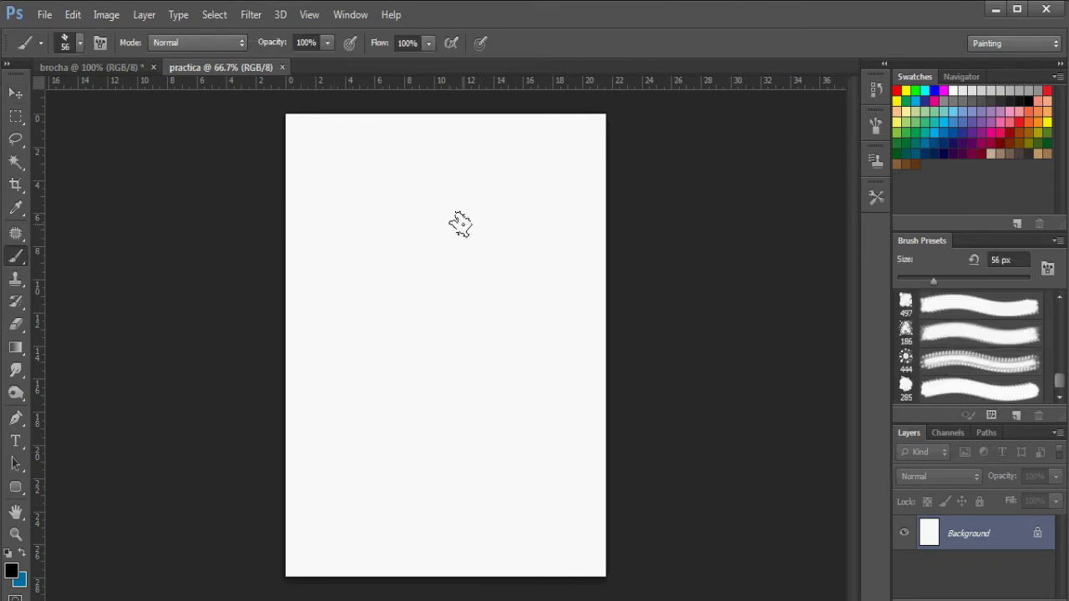
right_click(460, 224)
scroll(784, 413, up, 2)
scroll(785, 417, down, 2)
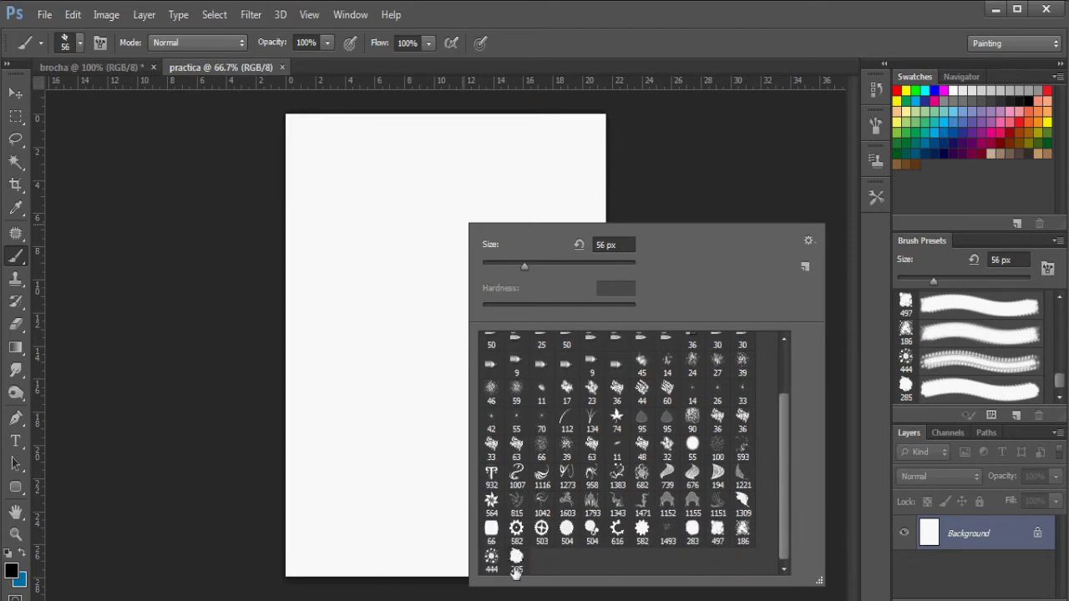
click(518, 564)
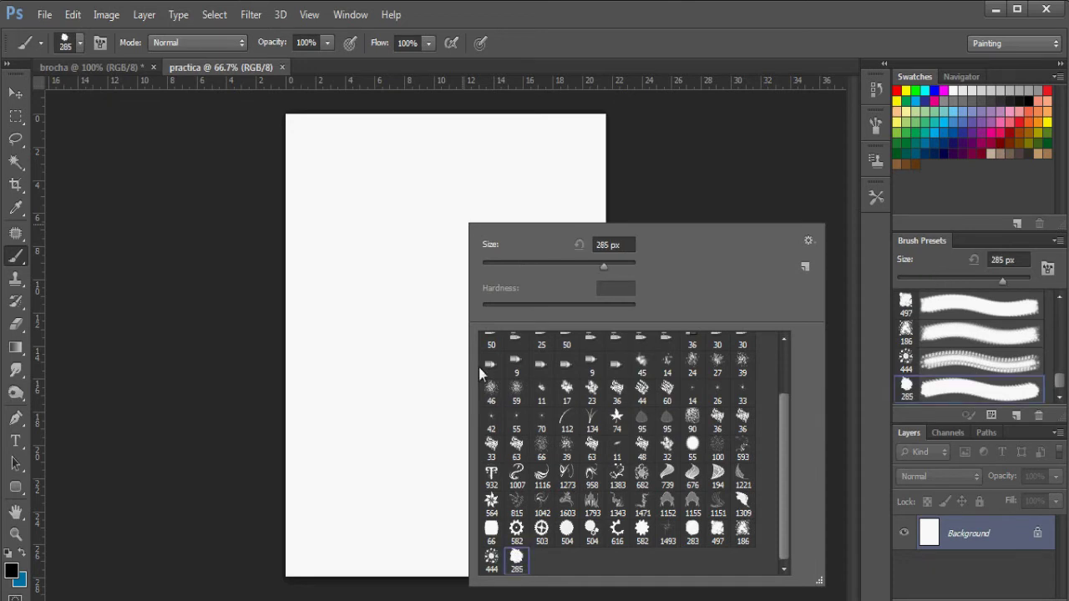
Step: Stamp test splatters on the practica page, then step back with undo
click(411, 274)
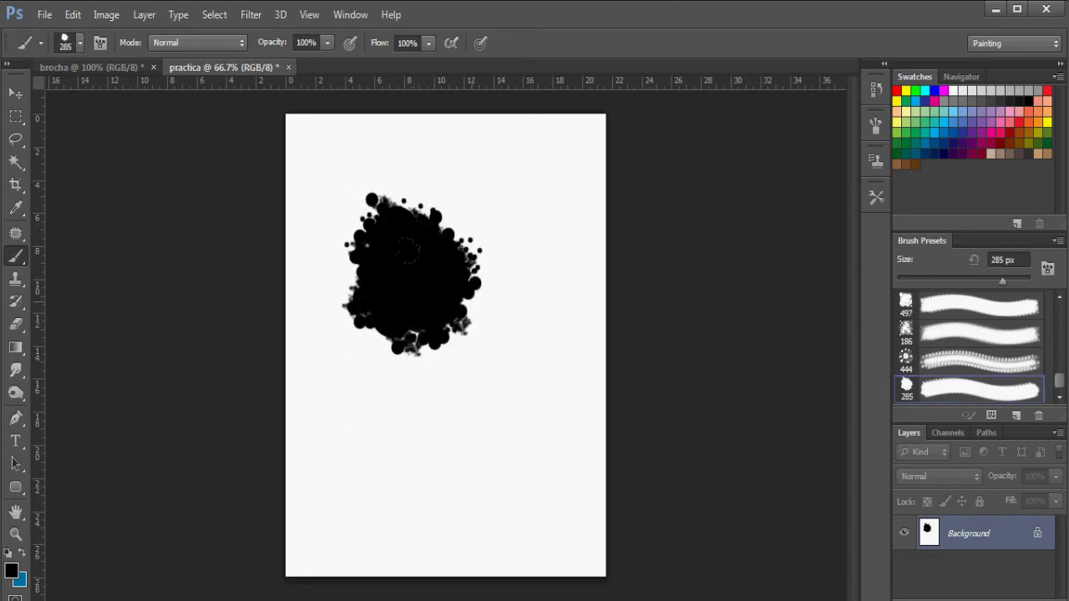
mouse_move(415, 185)
mouse_down()
mouse_move(501, 250)
mouse_move(459, 384)
mouse_up()
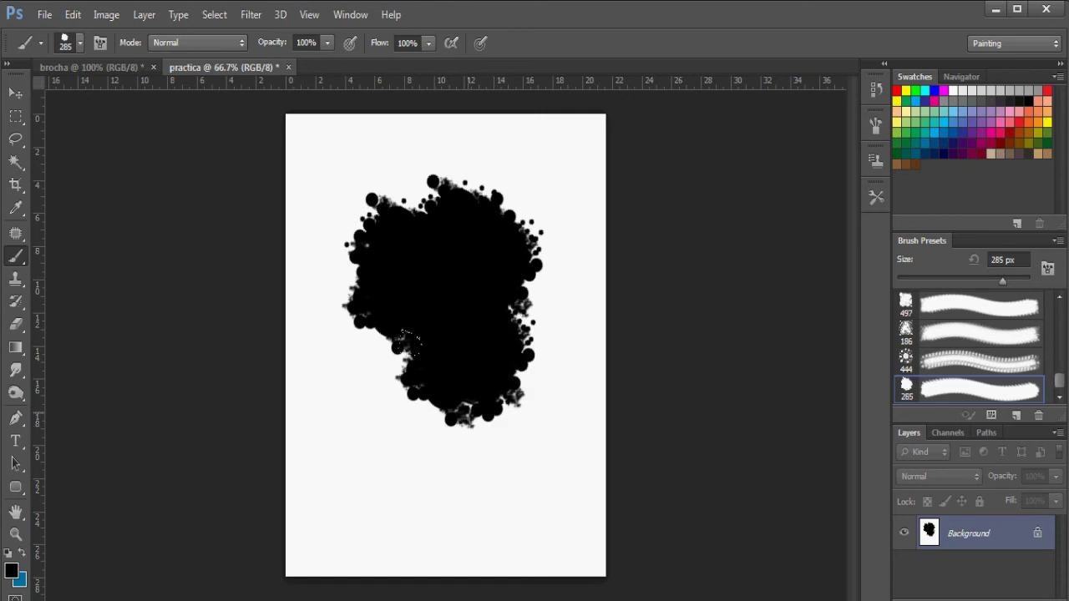
key(ctrl+alt+z)
key(ctrl+alt+z)
key(ctrl+alt+z)
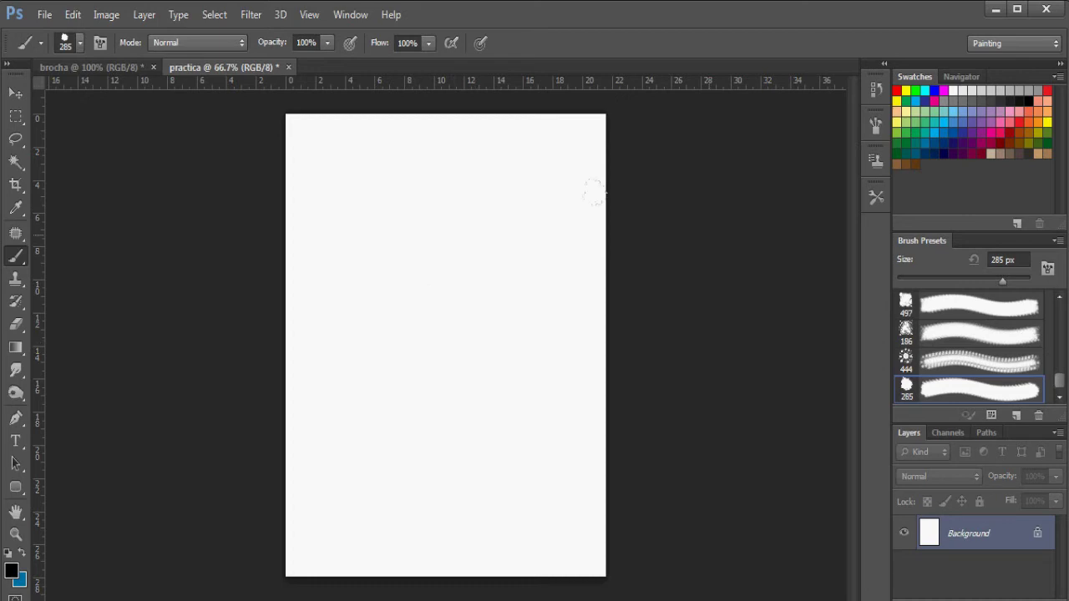
Step: Set Mancha brush spacing to 104%, test and undo, then stamp one 60 px splatter
click(876, 125)
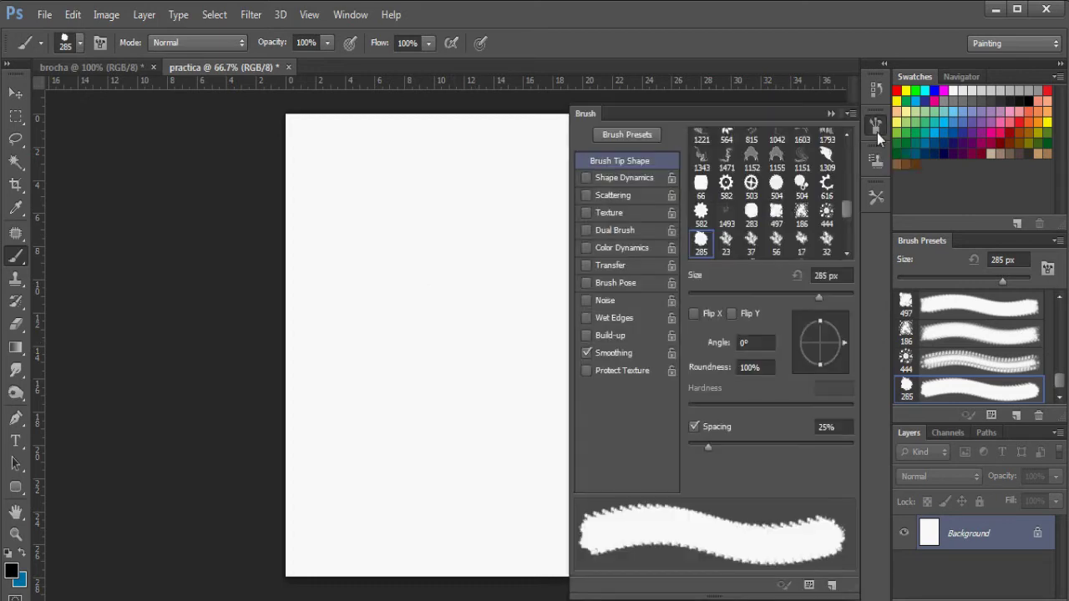
drag(708, 447, 772, 448)
mouse_move(465, 172)
mouse_down()
mouse_move(439, 288)
mouse_move(359, 388)
mouse_up()
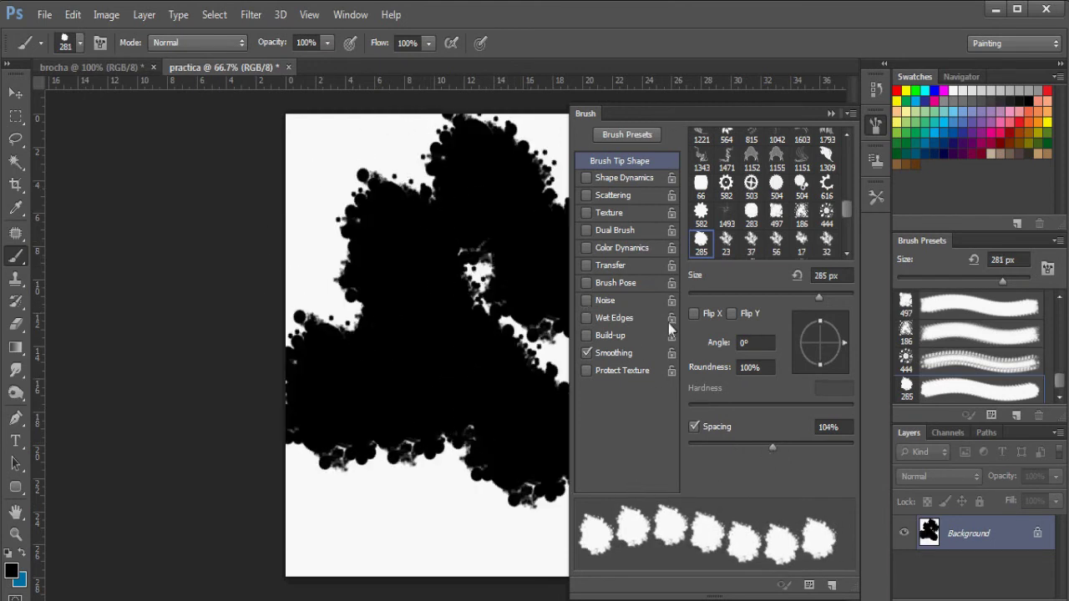
key(F12)
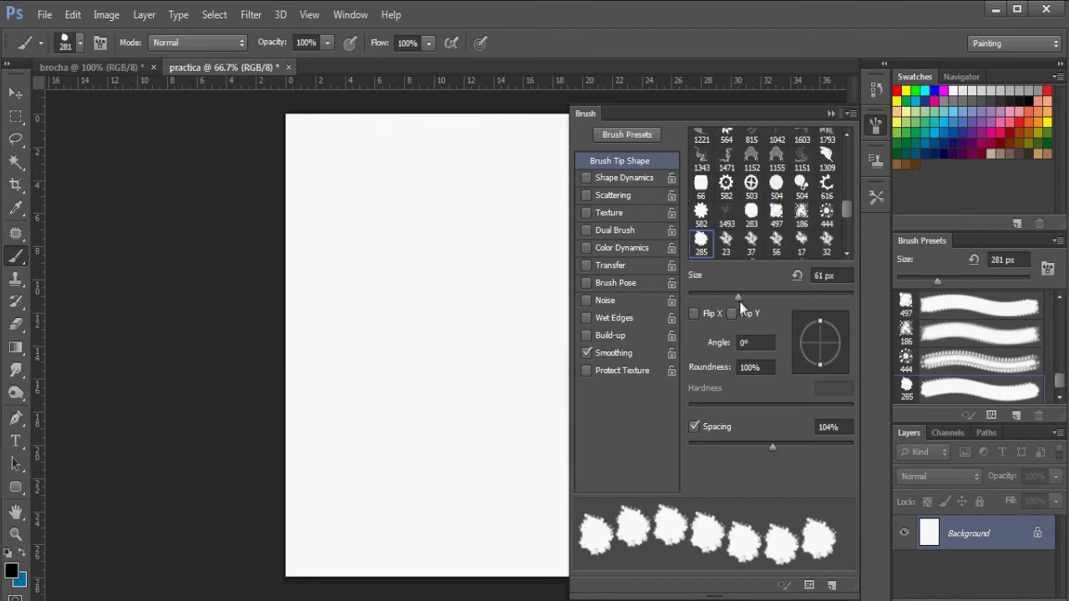
drag(746, 300, 744, 300)
click(831, 113)
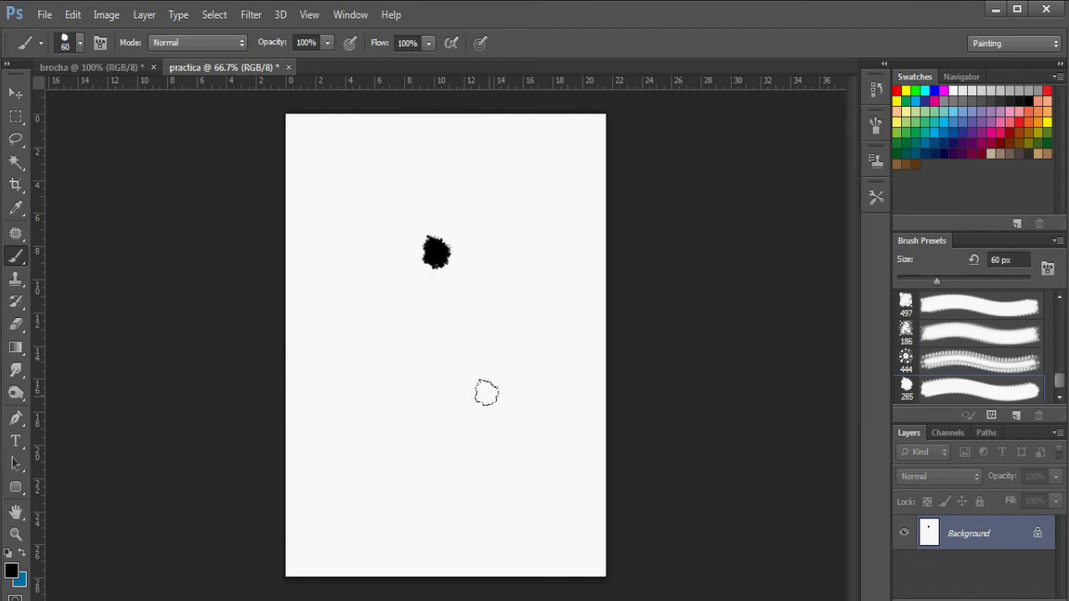
Step: Stamp a 131 px splatter at left, a large one upper right, and a 5 px dot
right_click(476, 247)
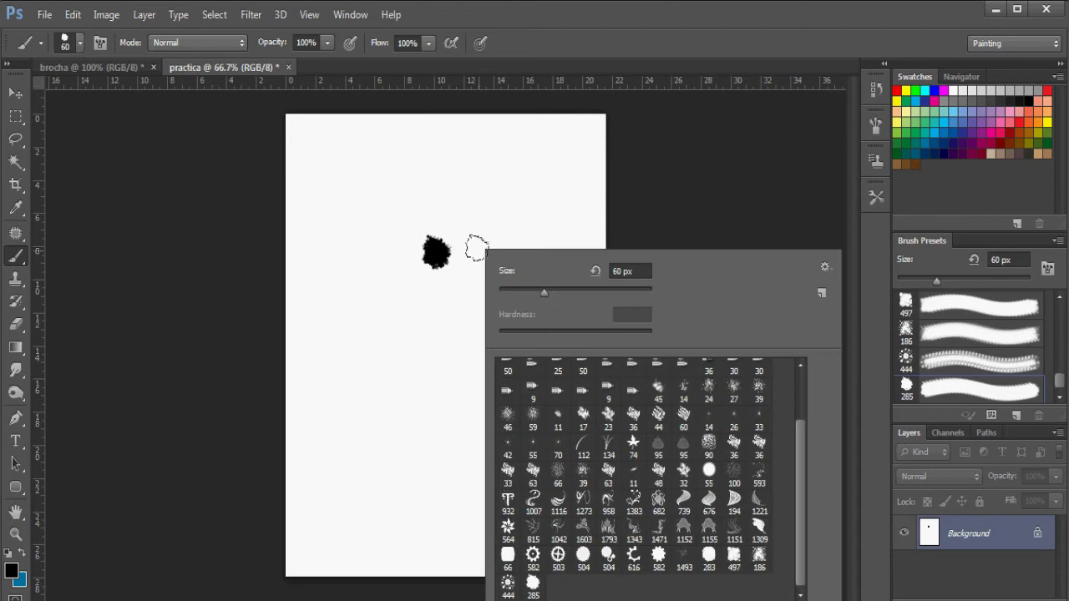
drag(549, 296, 554, 296)
click(357, 224)
right_click(410, 243)
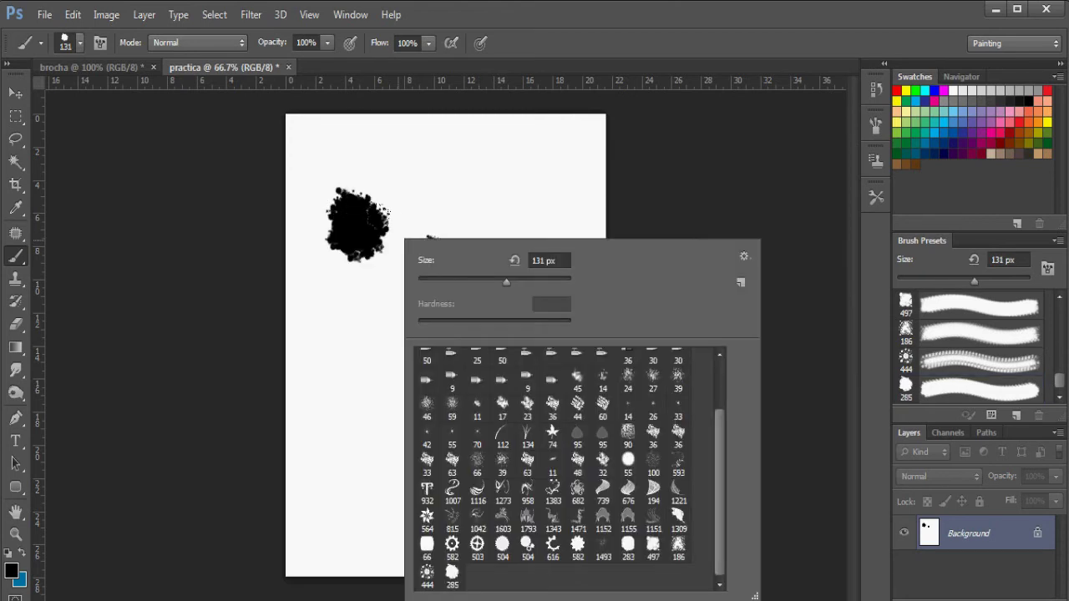
click(537, 184)
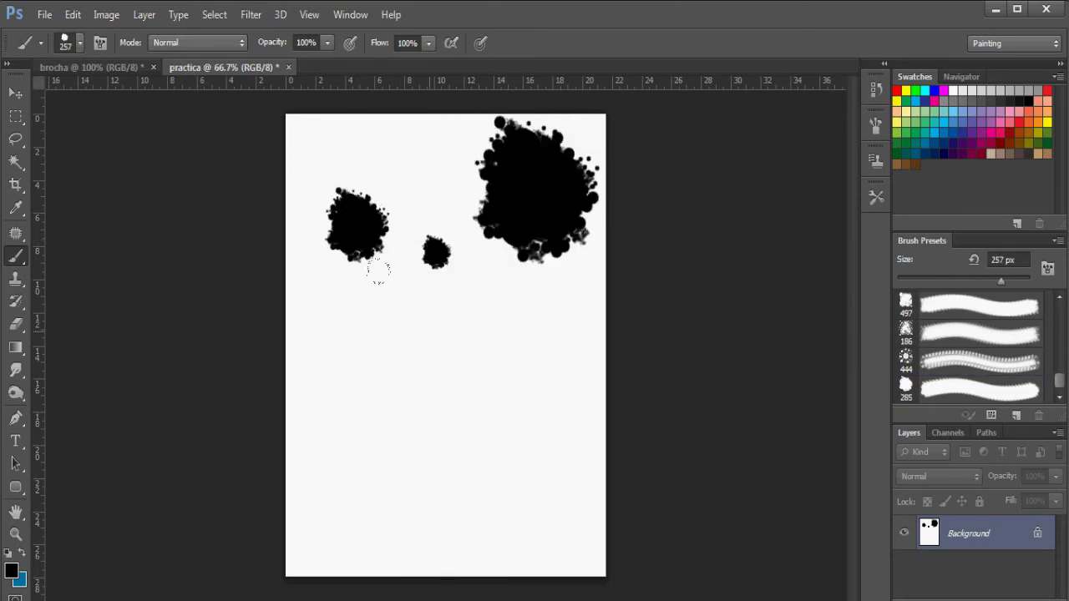
right_click(440, 259)
mouse_move(538, 301)
mouse_down()
mouse_move(452, 299)
mouse_move(434, 416)
mouse_up()
click(352, 307)
Step: Add a 16 px splatter, then ~154 px blots and a smaller one near the top
right_click(423, 344)
drag(453, 300, 457, 300)
click(352, 315)
mouse_move(465, 342)
mouse_down()
mouse_move(616, 362)
mouse_move(479, 365)
mouse_up()
mouse_move(331, 391)
mouse_down()
mouse_move(338, 399)
mouse_move(360, 389)
mouse_move(335, 391)
mouse_move(337, 415)
mouse_move(322, 422)
mouse_move(389, 424)
mouse_move(354, 342)
mouse_move(406, 425)
mouse_move(417, 425)
mouse_move(476, 329)
mouse_move(395, 325)
mouse_up()
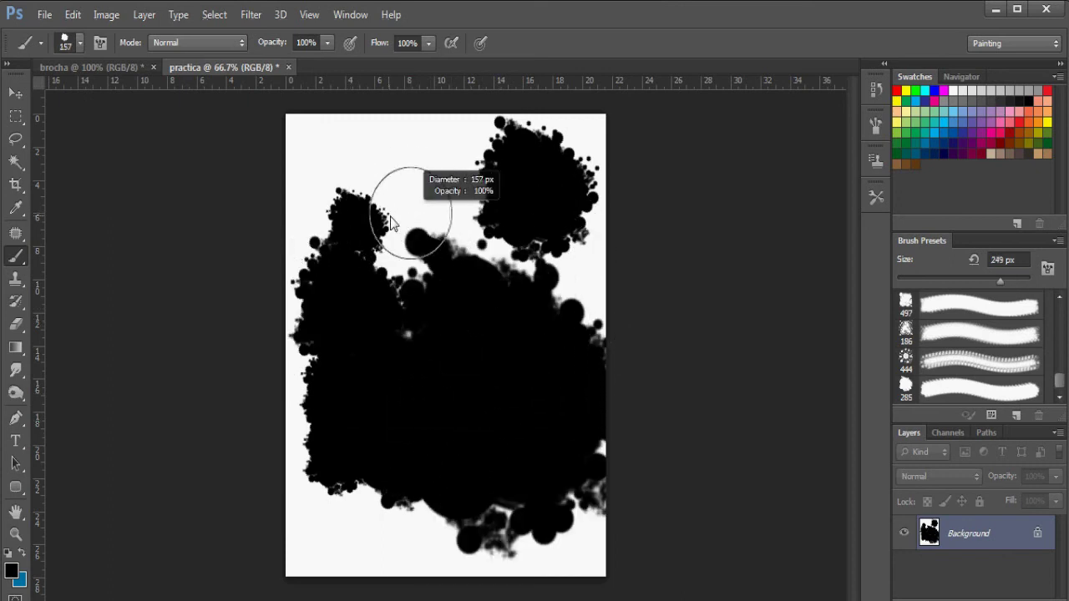
drag(418, 189, 438, 179)
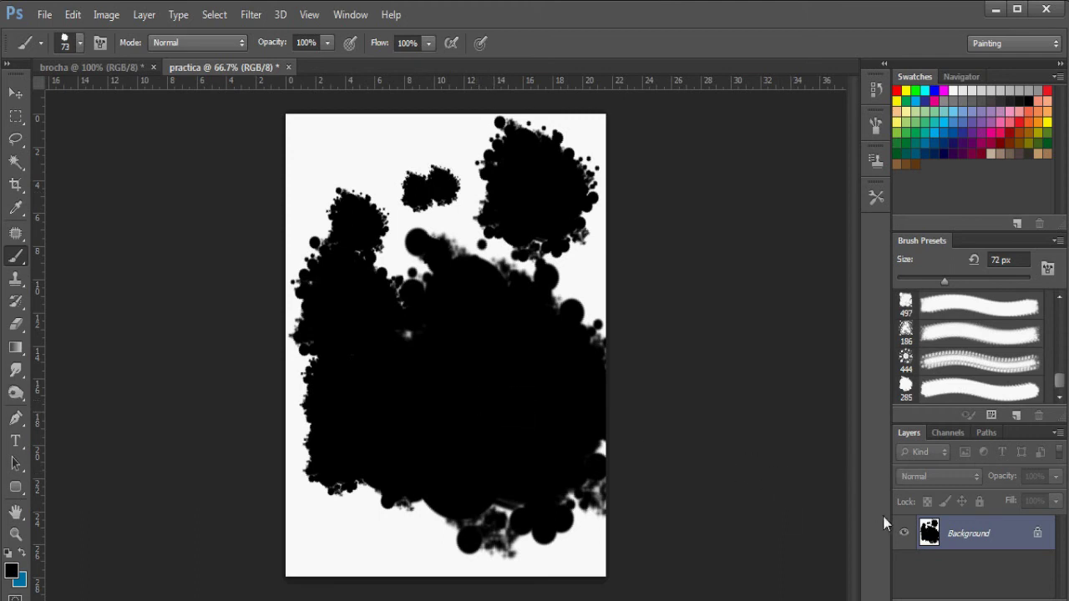
Step: Add Layer 1, hide the Background, and choose a soft round brush
key(ctrl+shift+n)
key(Return)
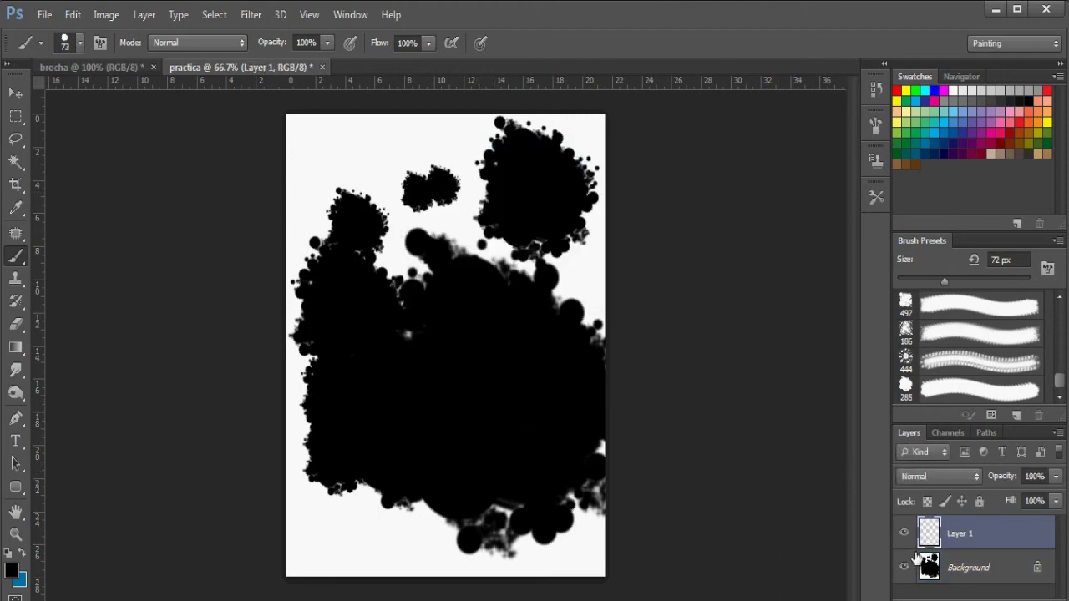
click(904, 568)
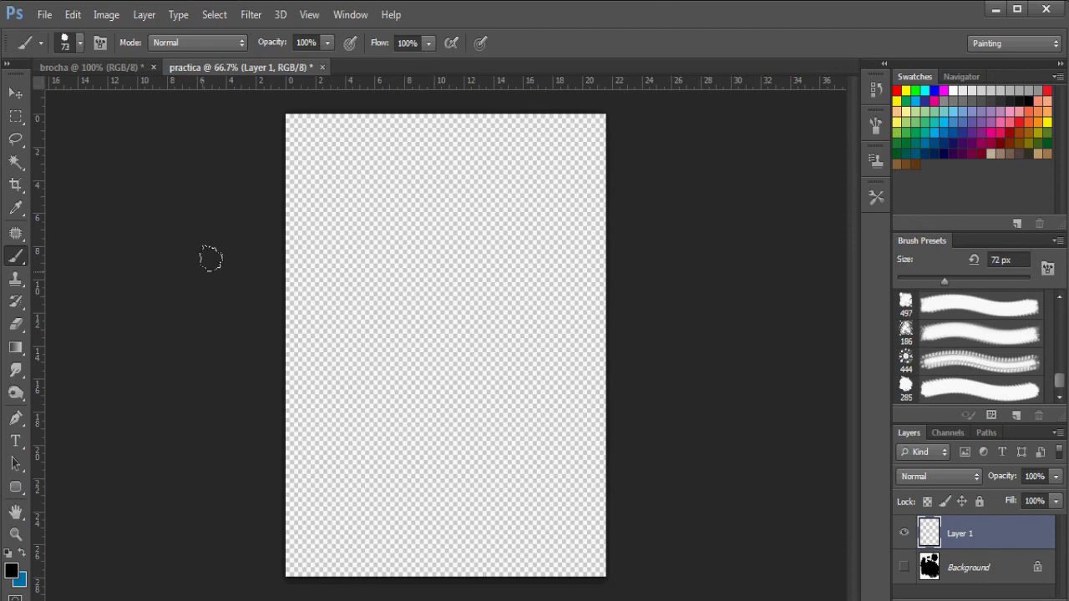
right_click(338, 268)
drag(652, 485, 660, 413)
click(410, 383)
click(385, 197)
Step: Paint soft black looping strokes, a large spiral and a thin bottom loop on Layer 1
click(385, 198)
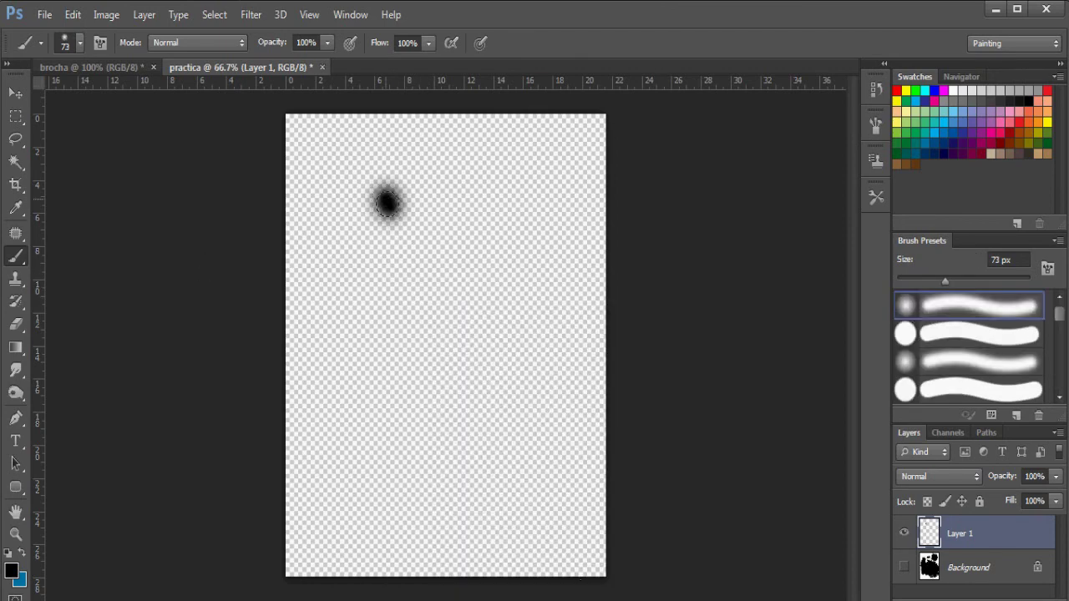
drag(385, 198, 436, 290)
alt+right_click(455, 242)
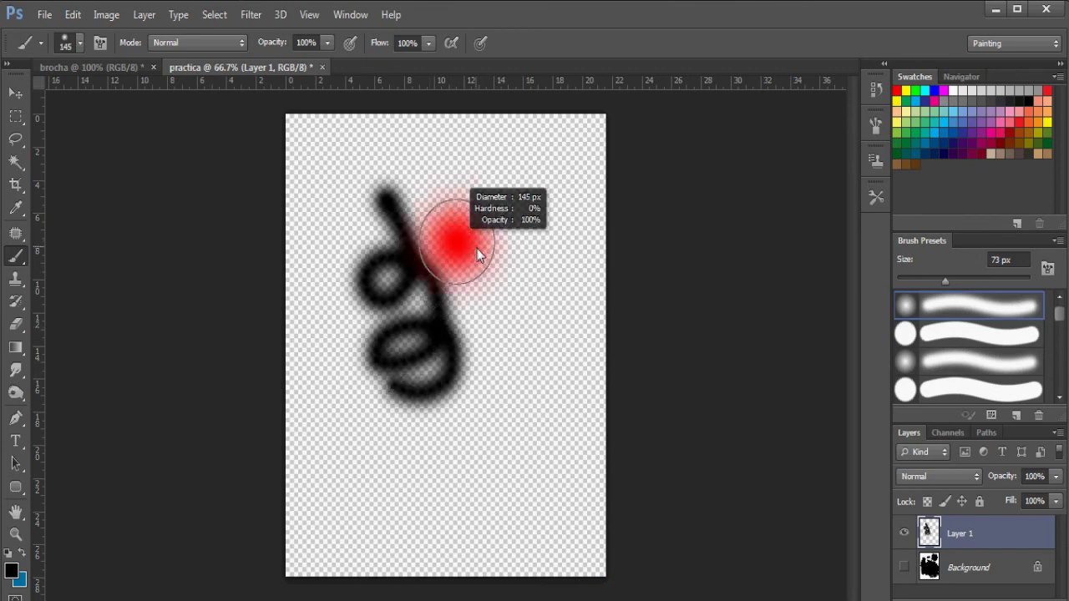
drag(506, 217, 575, 330)
alt+right_click(498, 402)
mouse_move(441, 430)
mouse_down()
mouse_move(533, 445)
mouse_move(382, 493)
mouse_move(573, 490)
mouse_move(443, 529)
mouse_move(337, 524)
mouse_move(292, 564)
mouse_up()
Step: Set the brush to 109 px, show the Background again and hide Layer 1
alt+right_click(395, 231)
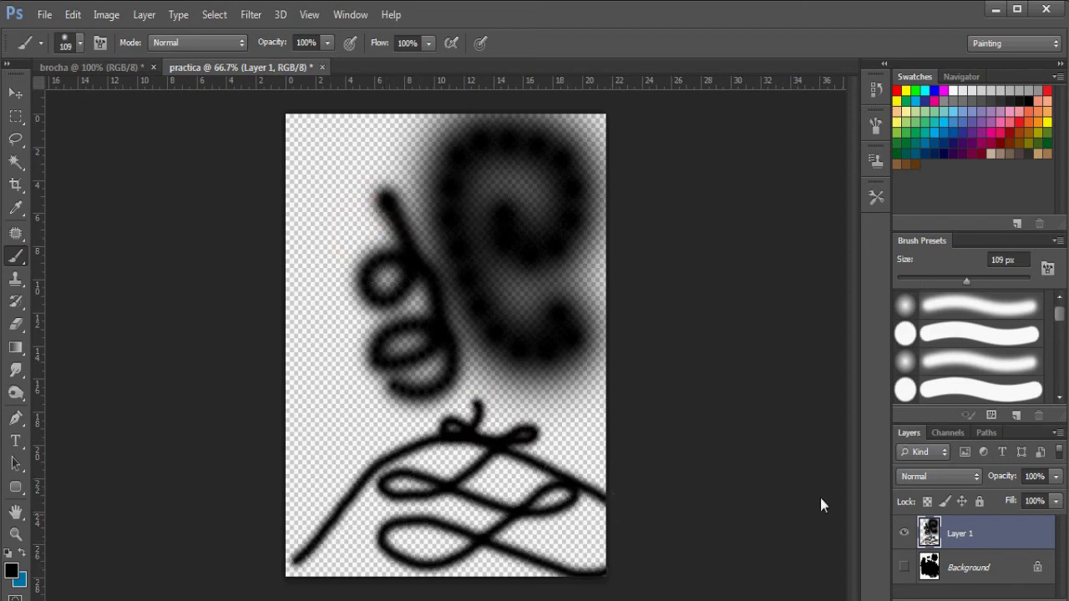
click(904, 567)
click(903, 533)
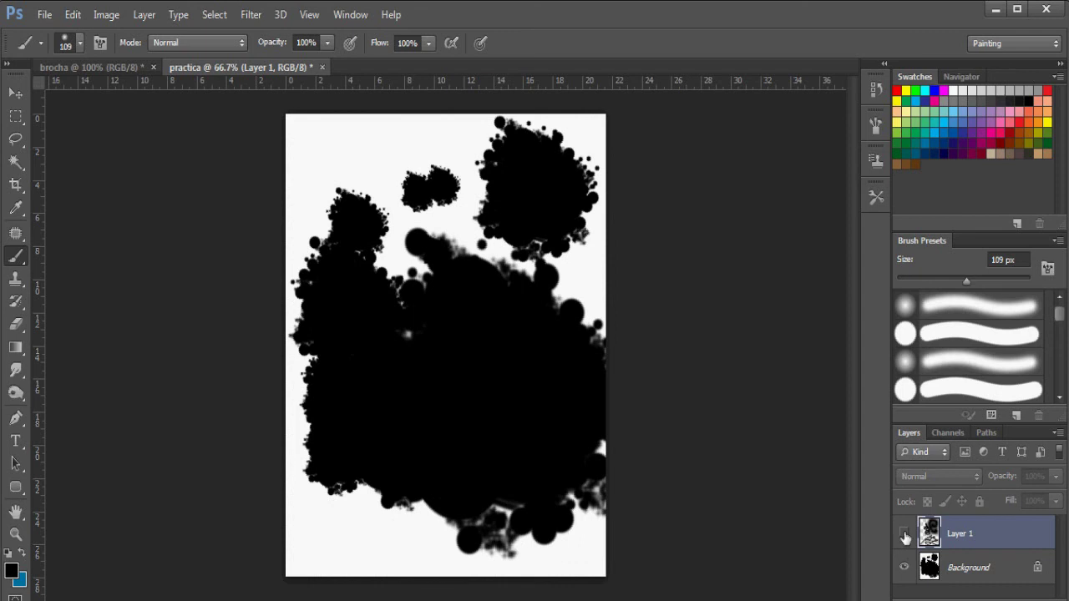